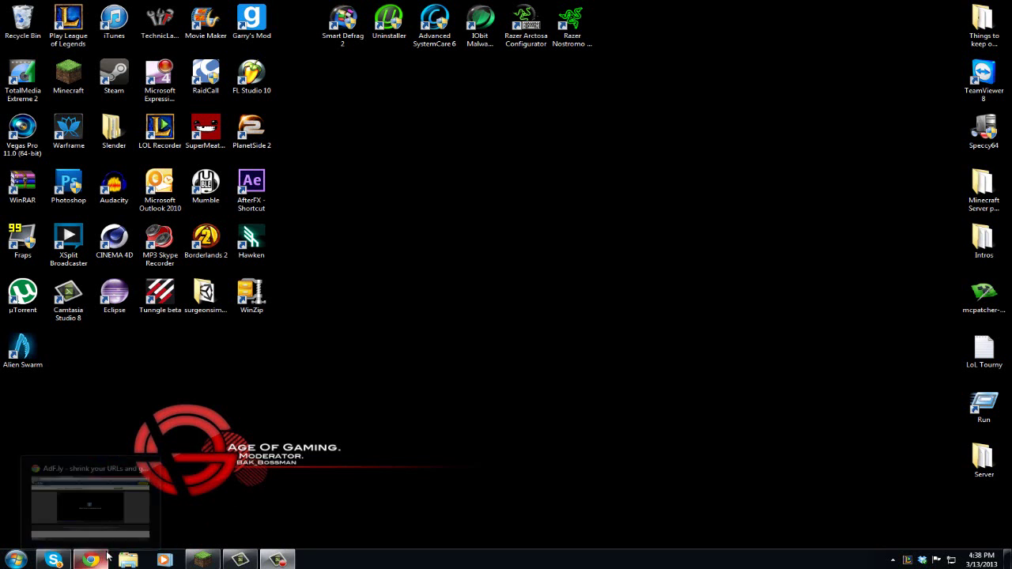
# Bring up the running Minecraft game to check its version on the title screen, and close the game.
pyautogui.click(203, 560)
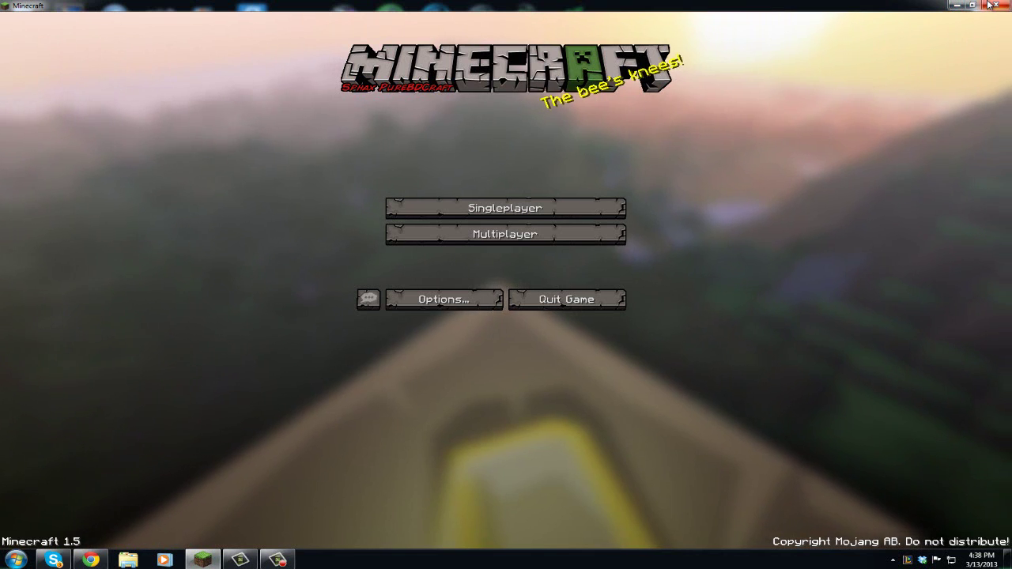
pyautogui.click(957, 6)
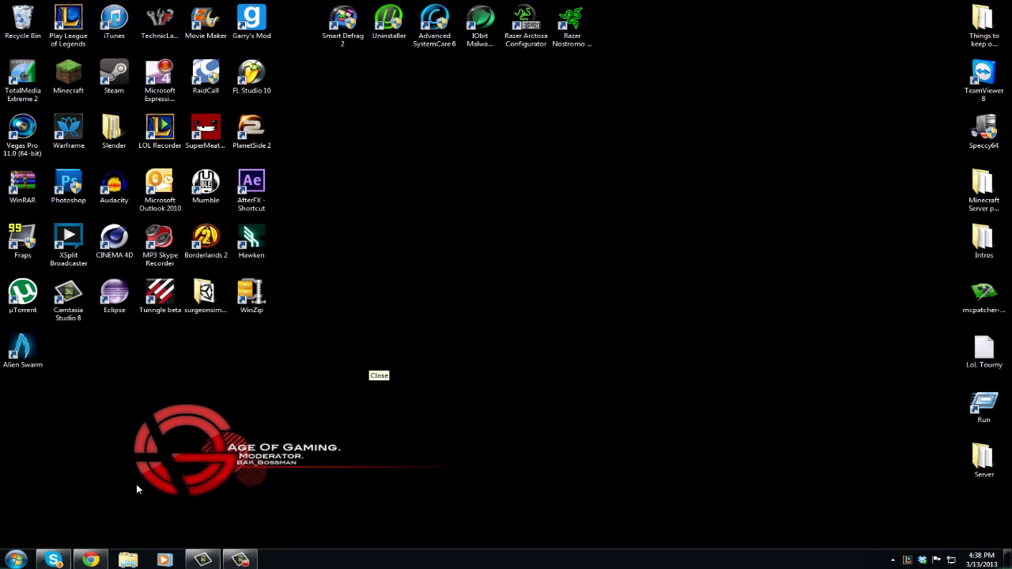
# Switch to Chrome and close the leftover AdF.ly and Yahoo Search tabs.
pyautogui.click(91, 560)
pyautogui.middleClick(372, 7)
pyautogui.click(345, 7)
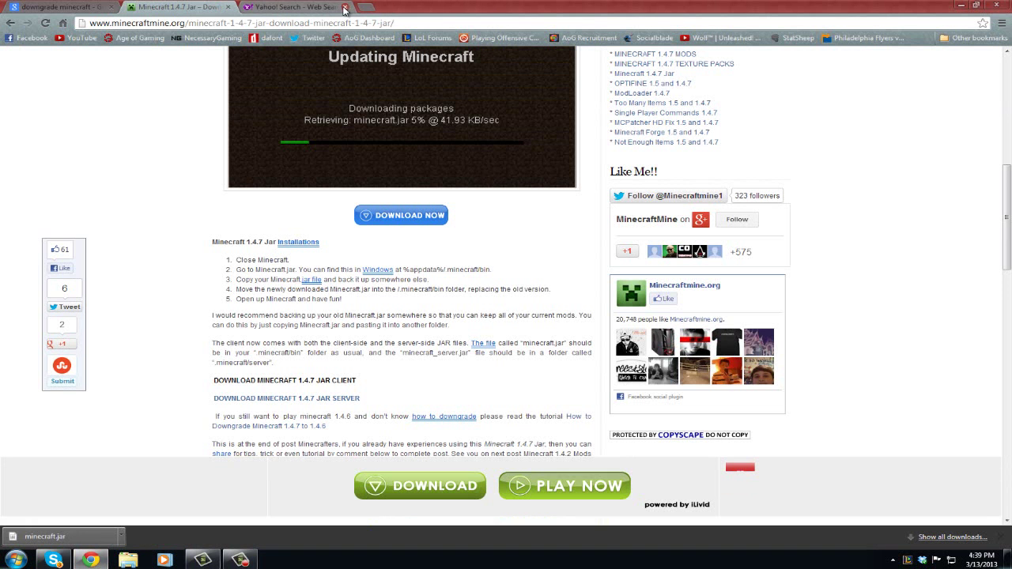
# Replace the old Minecraft 1.4.7 Jar page with the "downgrade minecraft" search result on downgrading Minecraft 1.5 to the 1.4.7 jar.
pyautogui.click(71, 8)
pyautogui.moveTo(109, 75); pyautogui.dragTo(72, 84)
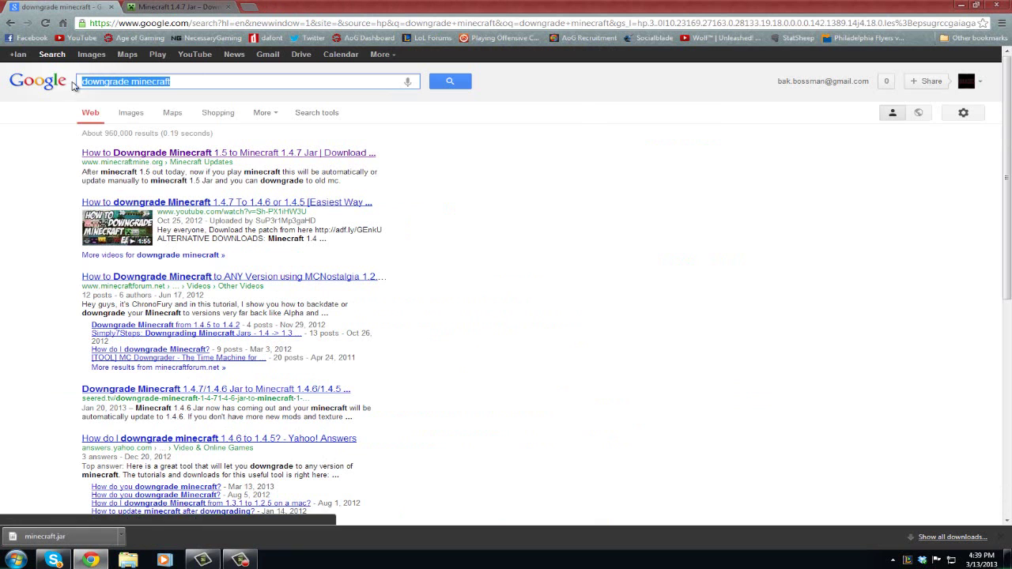
pyautogui.click(190, 83)
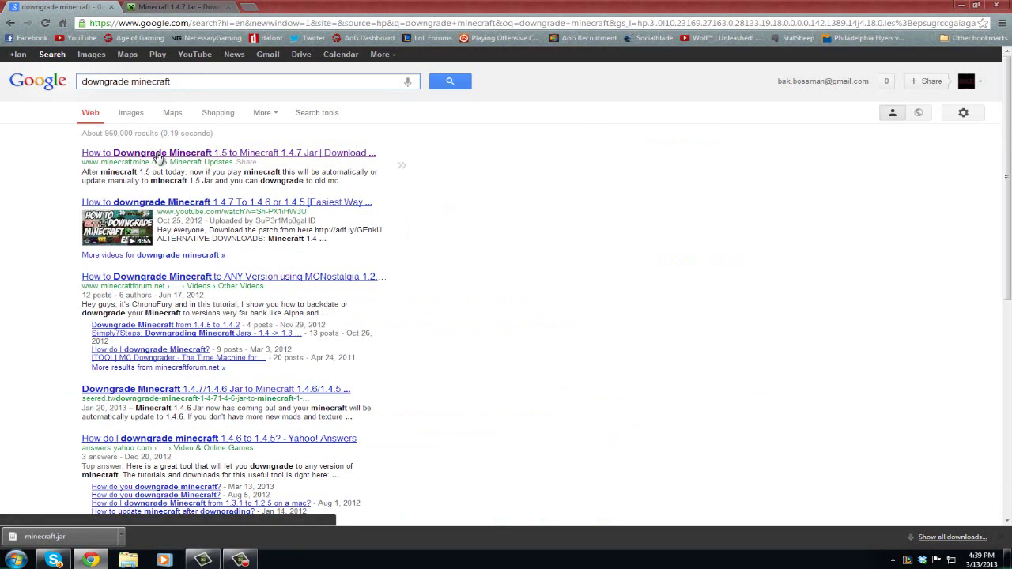
pyautogui.click(163, 6)
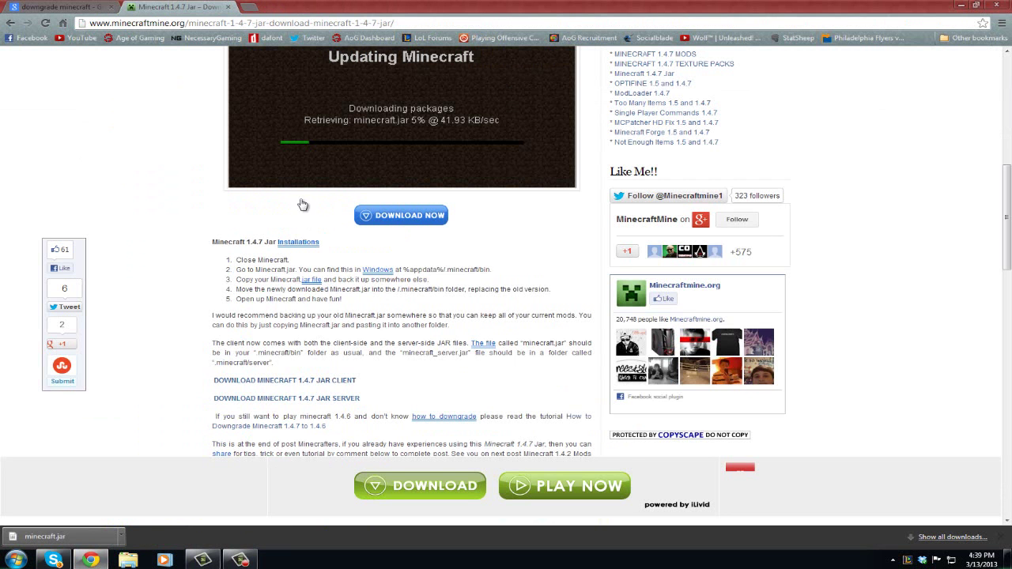
pyautogui.scroll(5, 285, 183)
pyautogui.hotkey('ctrl', 'w')
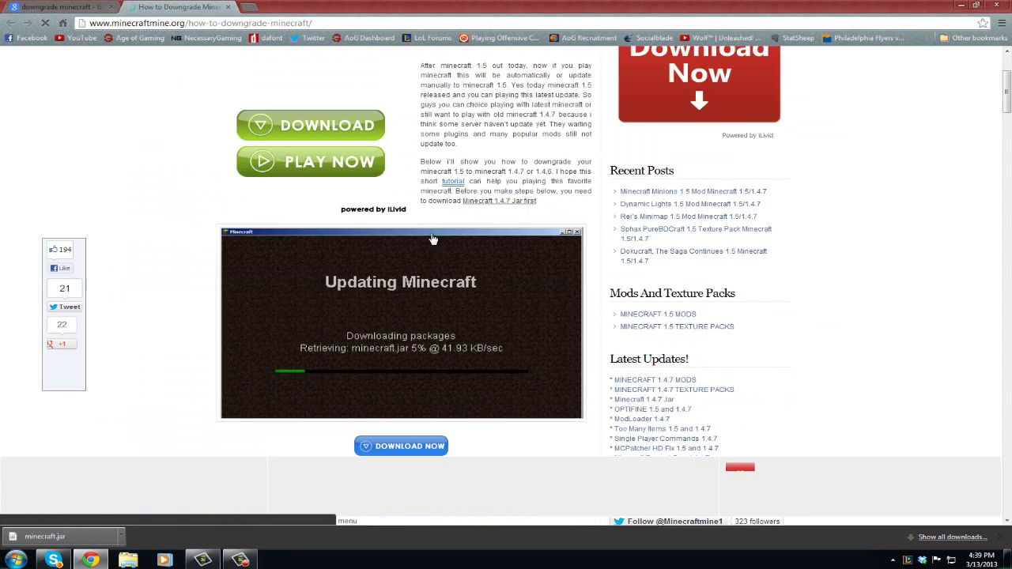
# Open the Minecraft 1.4.7 Jar (Client) page linked below the downgrade instructions in the article.
pyautogui.scroll(-3, 417, 158)
pyautogui.scroll(5, 419, 166)
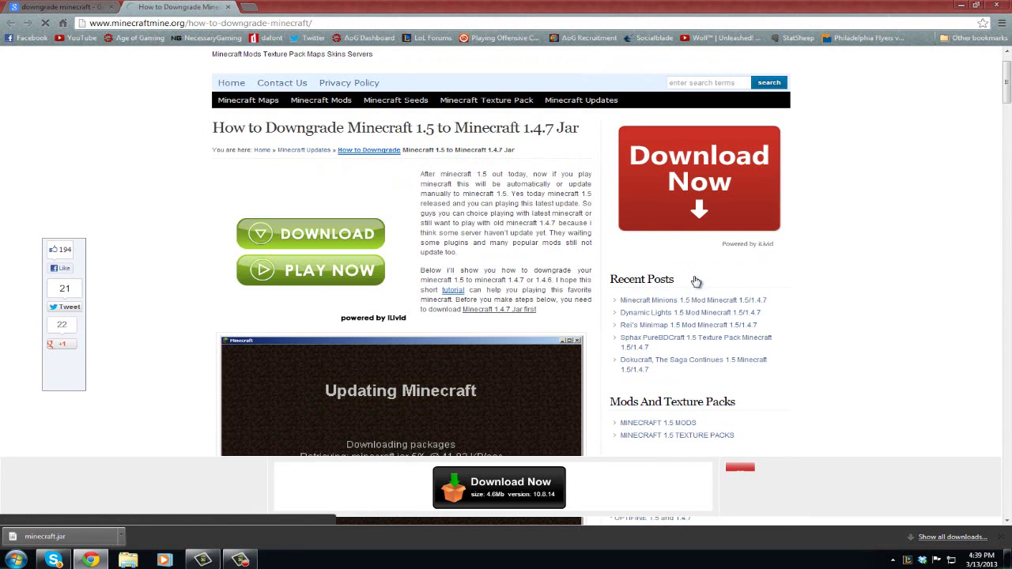
pyautogui.scroll(-5, 495, 222)
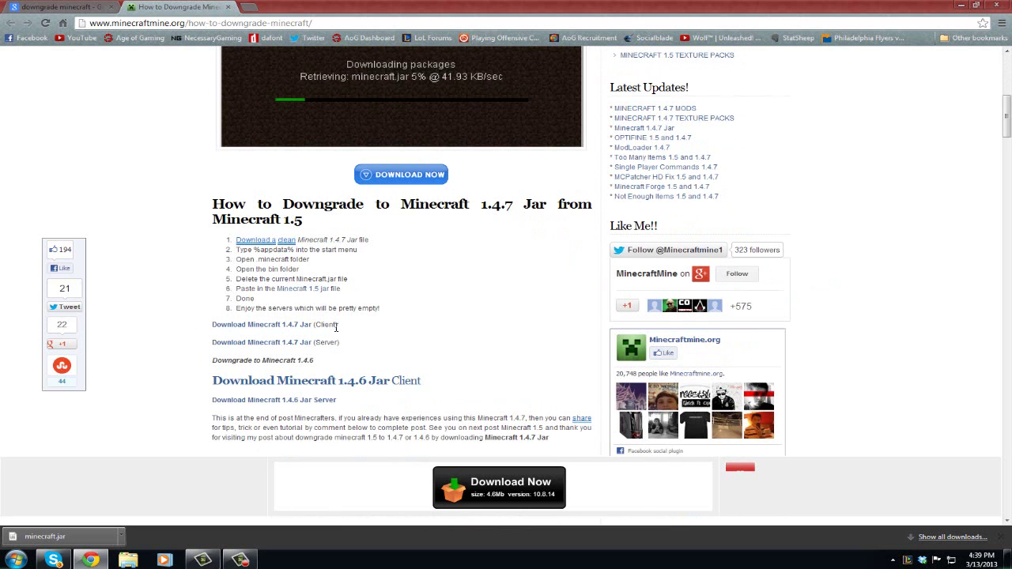
pyautogui.click(276, 325)
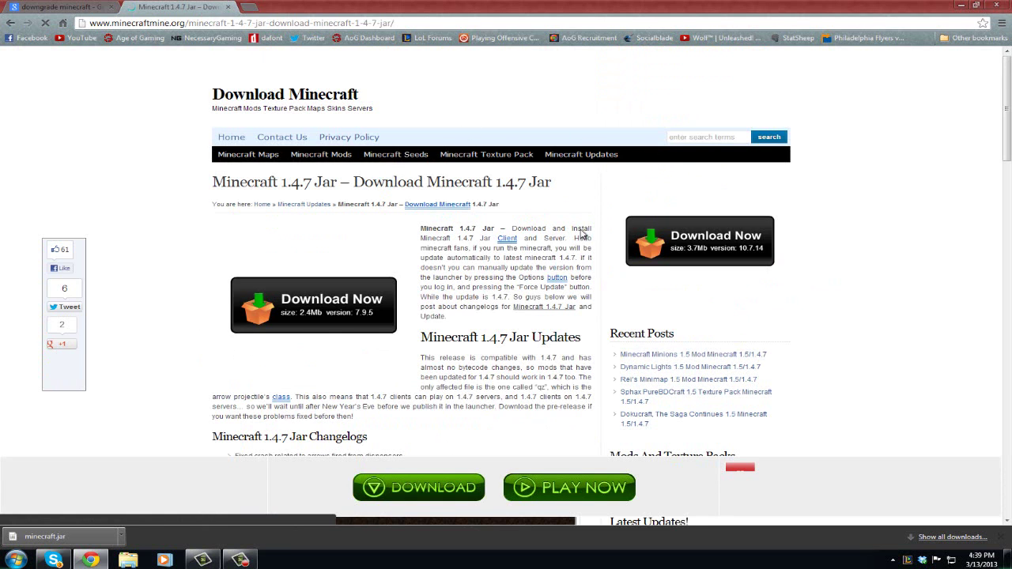
# Download the Minecraft 1.4.7 jar client and keep the minecraft.jar file despite the browser's warning.
pyautogui.scroll(-2, 510, 240)
pyautogui.scroll(-2, 510, 240)
pyautogui.scroll(-4, 510, 239)
pyautogui.scroll(1, 463, 229)
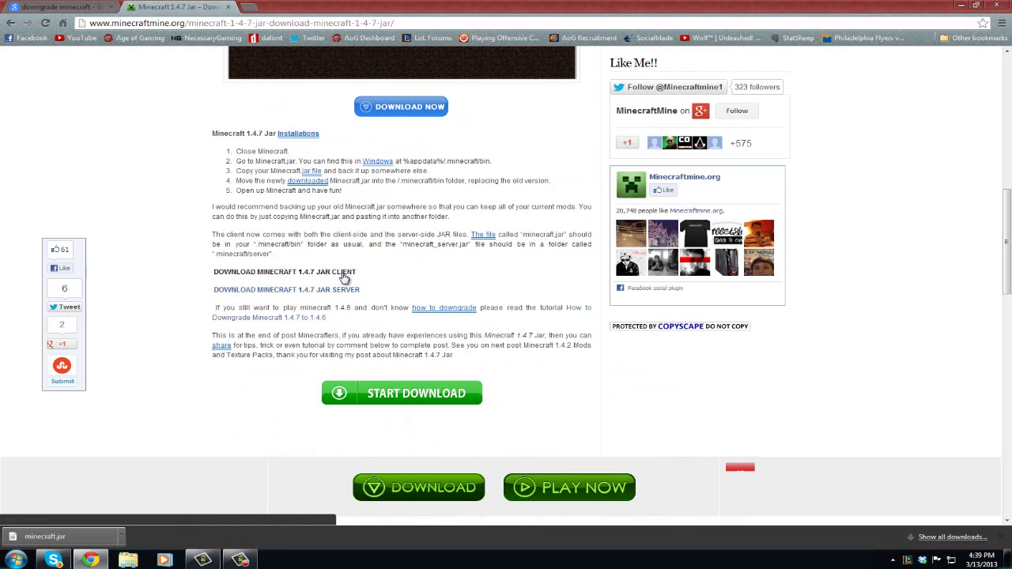
pyautogui.click(341, 274)
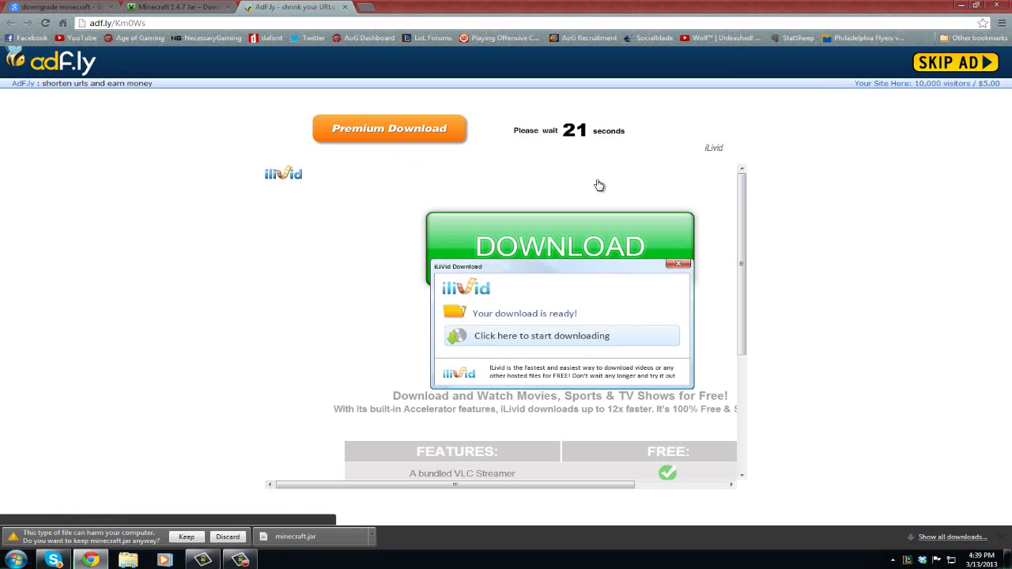
pyautogui.click(190, 538)
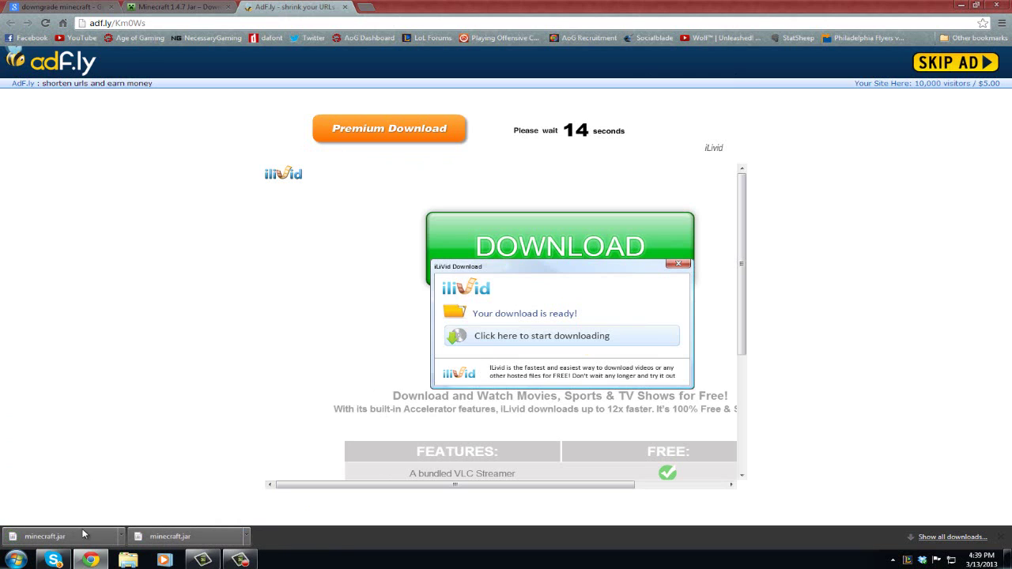
# Show the downloaded minecraft.jar in its Downloads folder, move it onto an empty area of the desktop, and close the folder.
pyautogui.rightClick(78, 537)
pyautogui.click(111, 514)
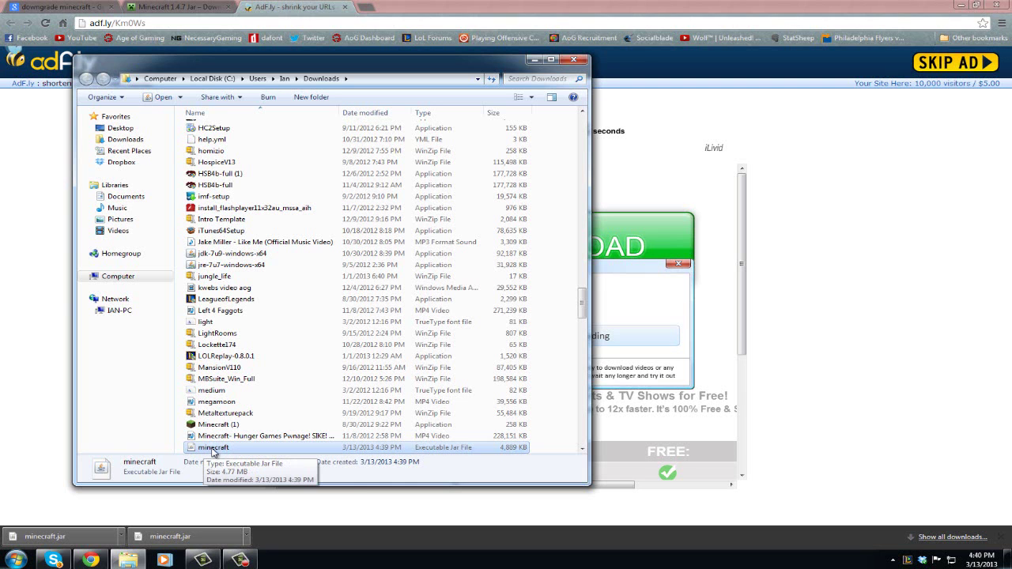
pyautogui.click(955, 5)
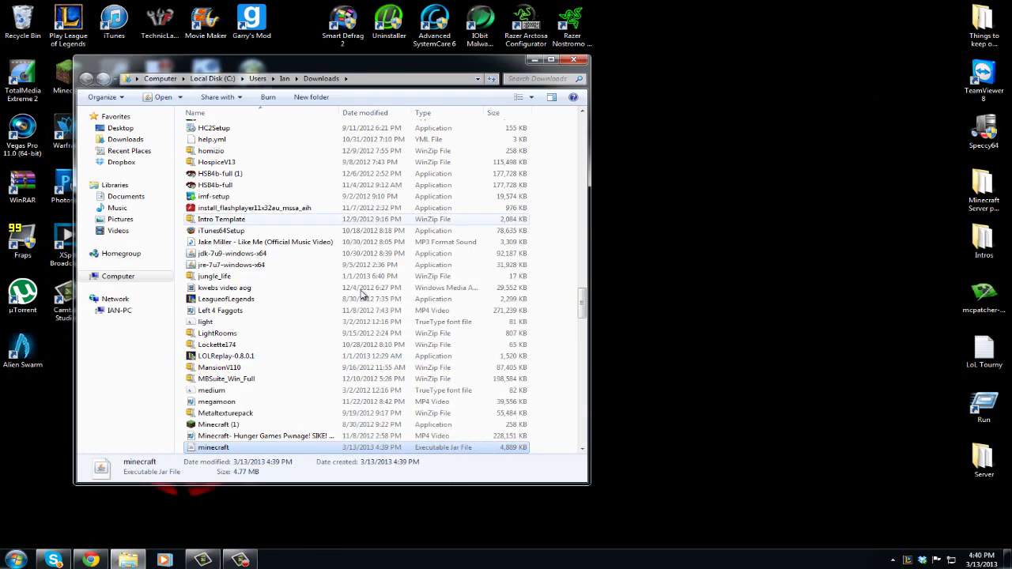
pyautogui.moveTo(244, 447); pyautogui.dragTo(750, 352)
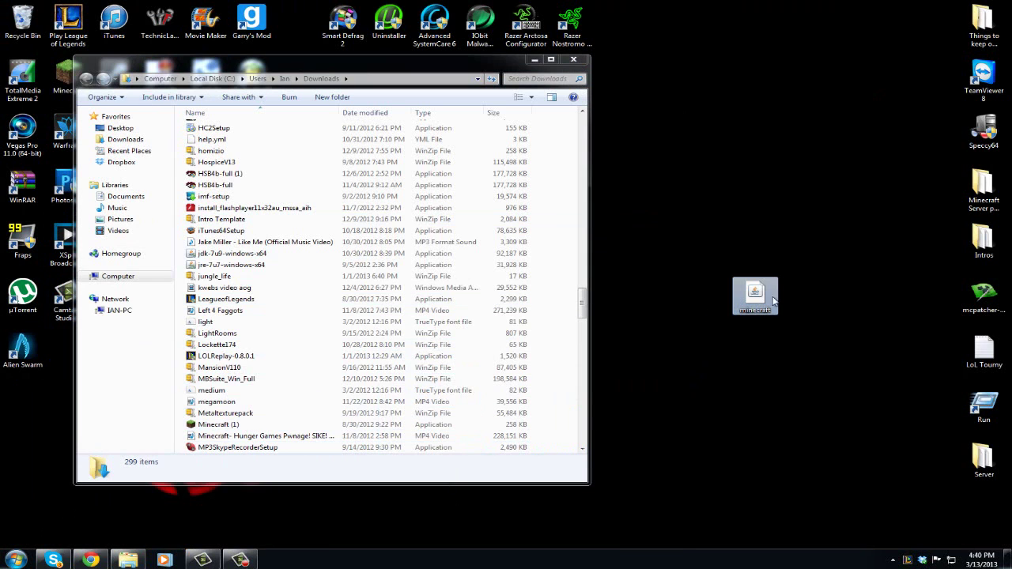
pyautogui.click(771, 242)
pyautogui.click(574, 60)
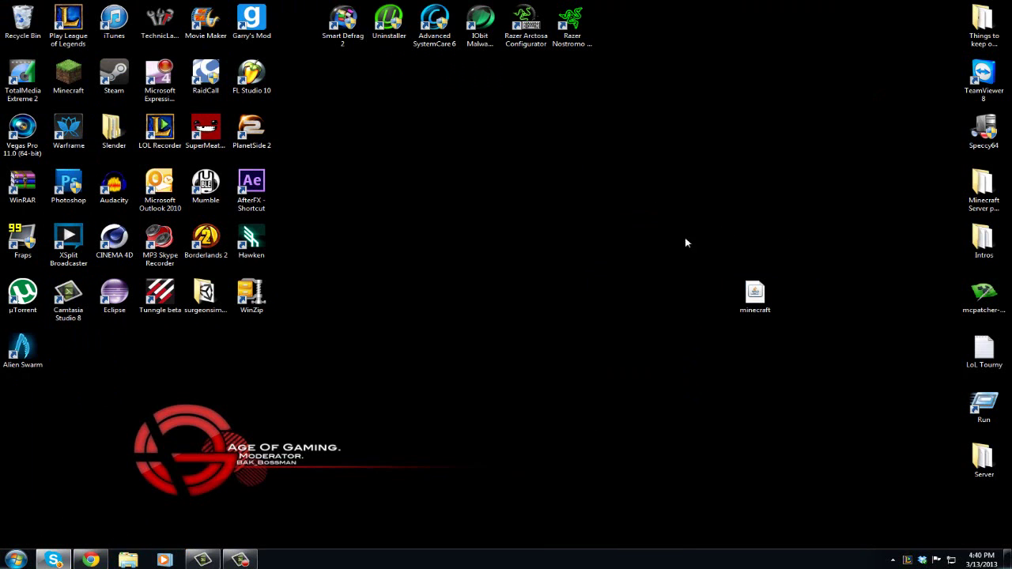
pyautogui.moveTo(755, 296); pyautogui.dragTo(709, 186)
pyautogui.click(766, 207)
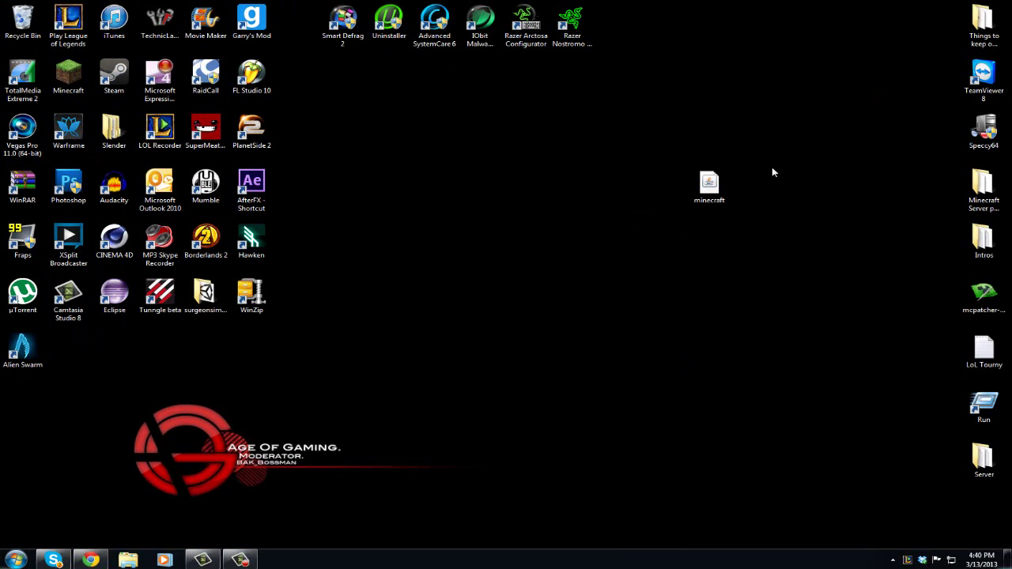
# Duplicate the minecraft jar file on the desktop and place the copy apart from the original.
pyautogui.rightClick(709, 182)
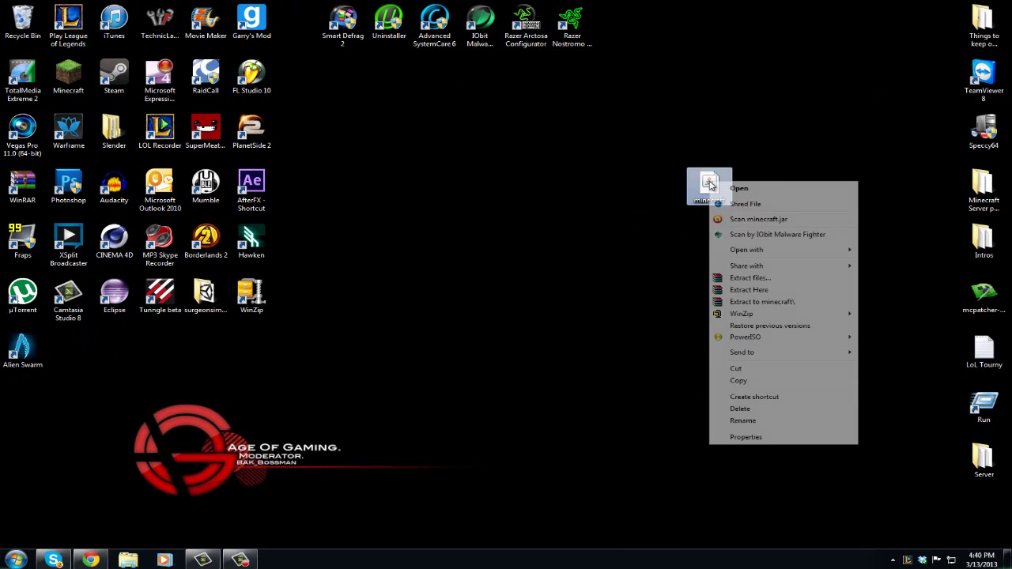
pyautogui.click(745, 385)
pyautogui.rightClick(633, 288)
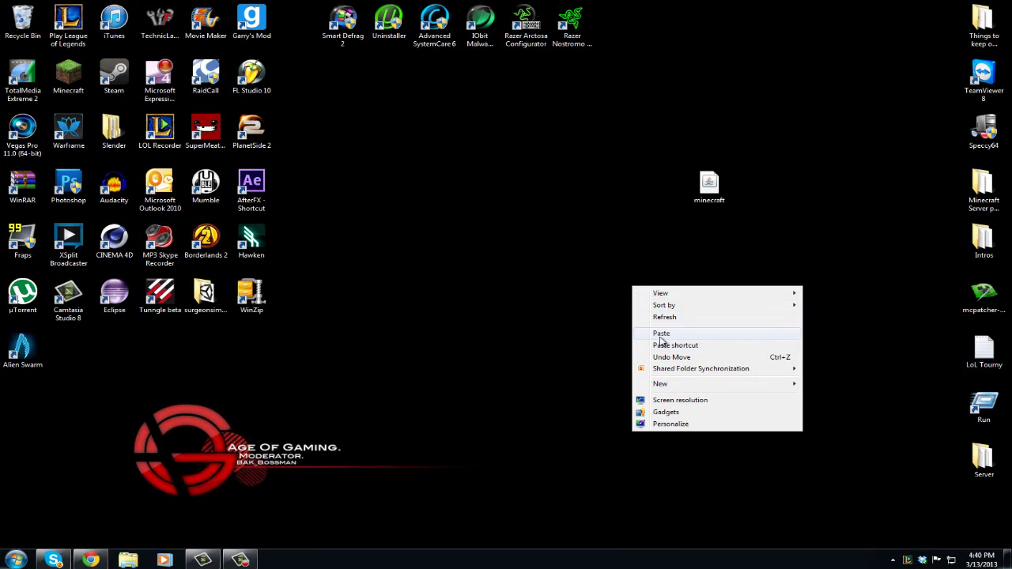
pyautogui.click(663, 335)
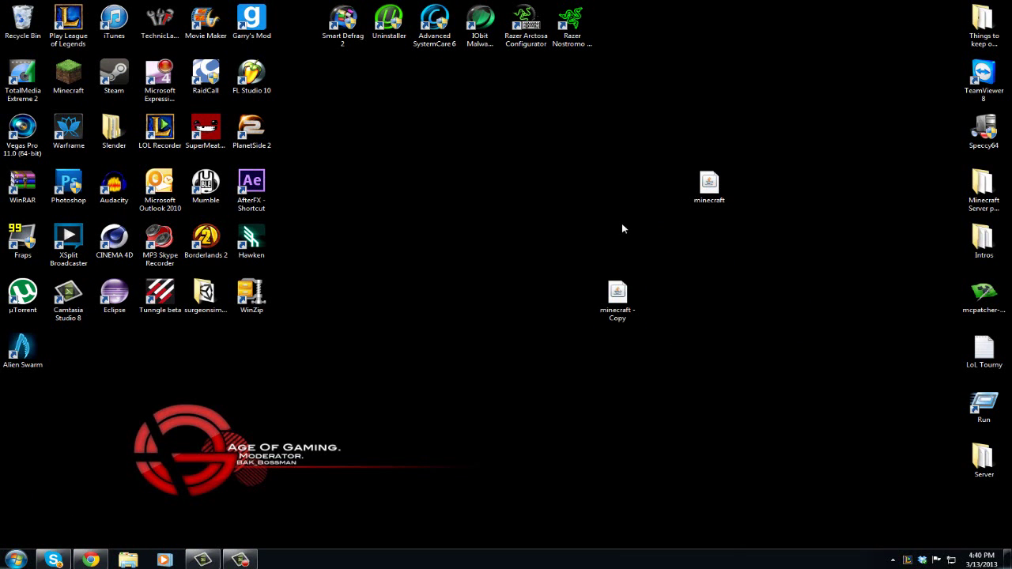
pyautogui.moveTo(617, 299); pyautogui.dragTo(755, 353)
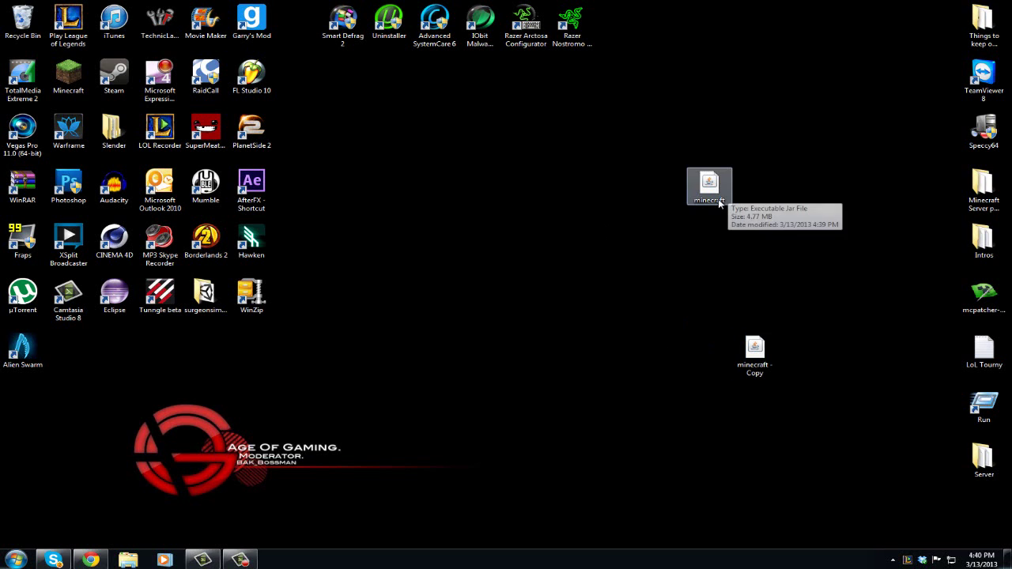
# Delete the duplicate "minecraft - Copy" file from the desktop.
pyautogui.rightClick(759, 368)
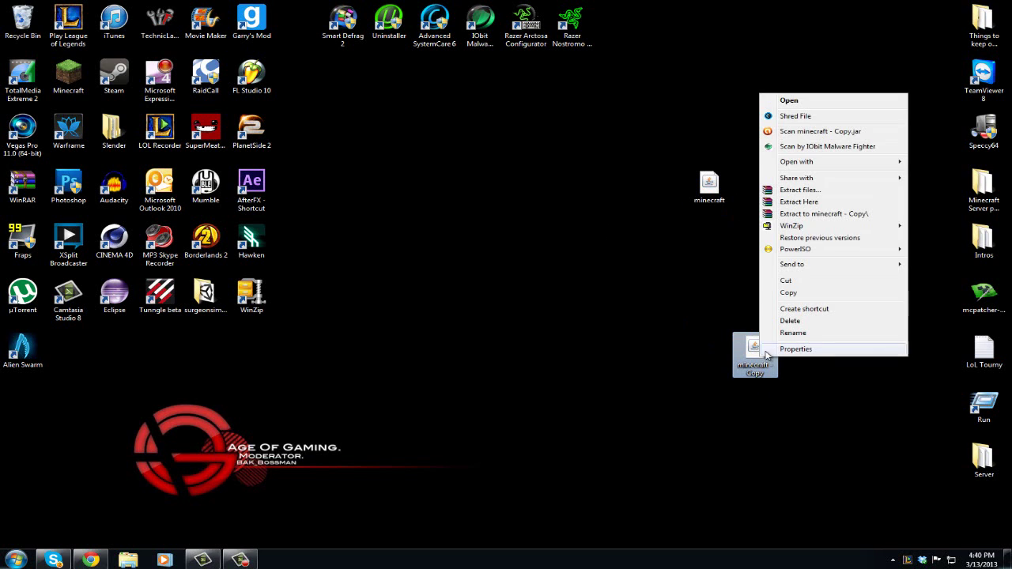
pyautogui.click(788, 321)
pyautogui.click(574, 321)
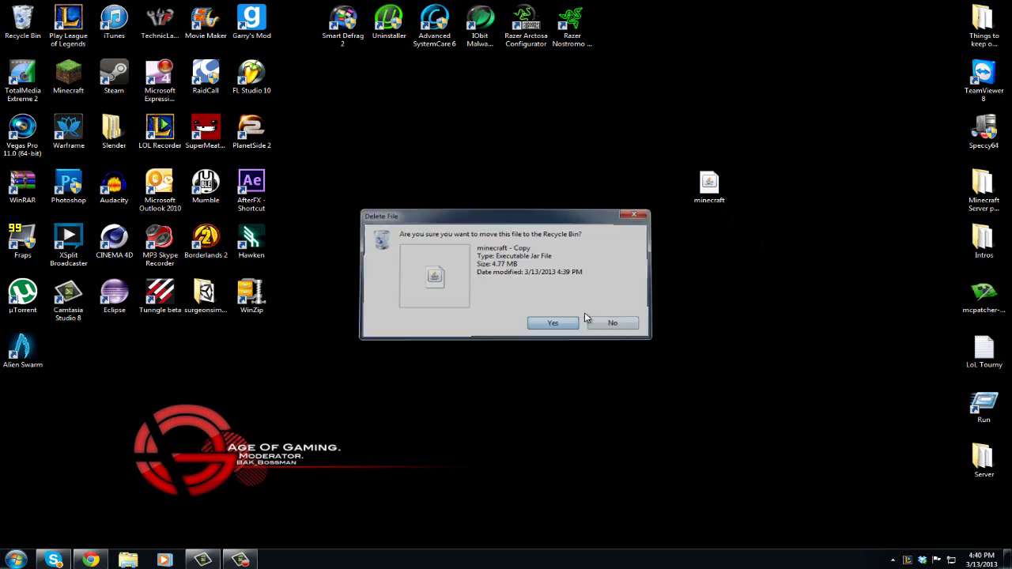
pyautogui.moveTo(729, 188); pyautogui.dragTo(728, 241)
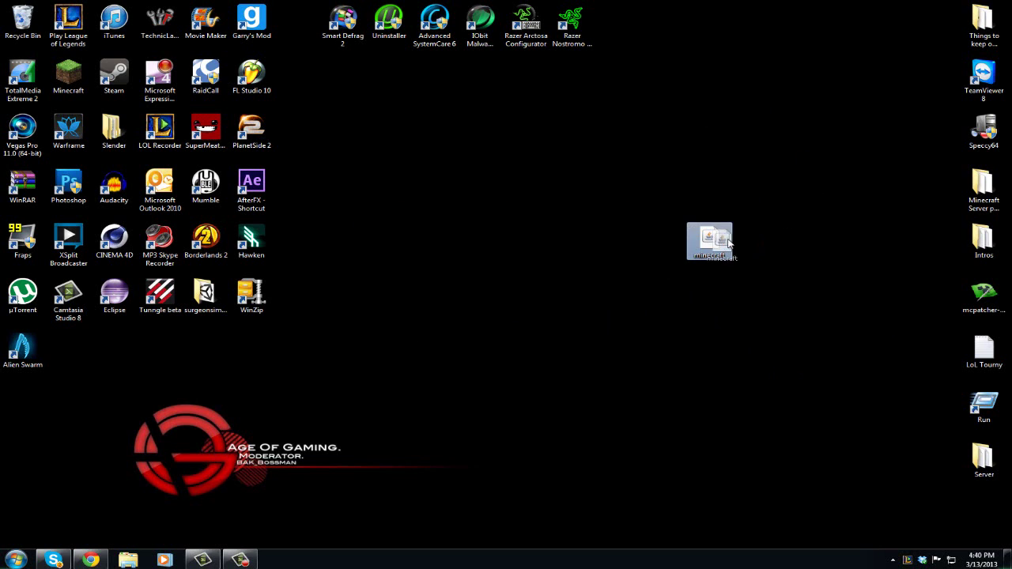
pyautogui.click(698, 190)
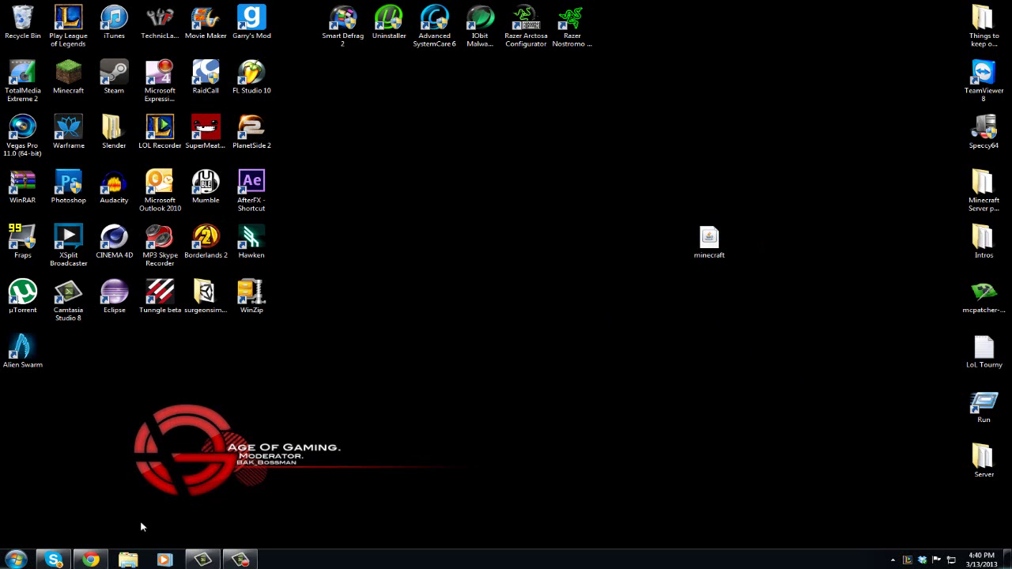
# Find the Run dialog by searching for "run" and use it to open the %appdata% folder.
pyautogui.click(17, 559)
pyautogui.click(55, 534)
pyautogui.write('run')
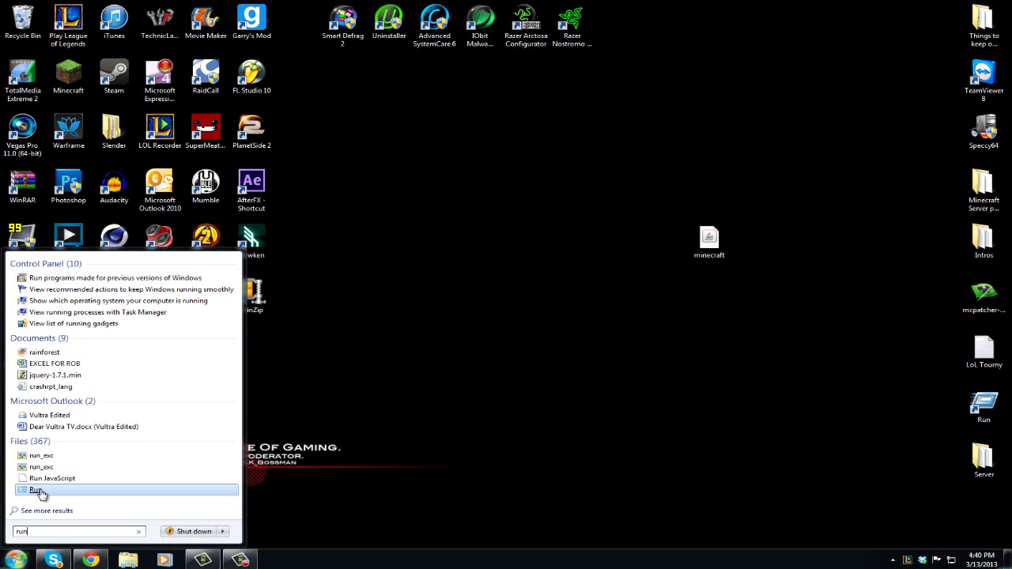
pyautogui.click(38, 490)
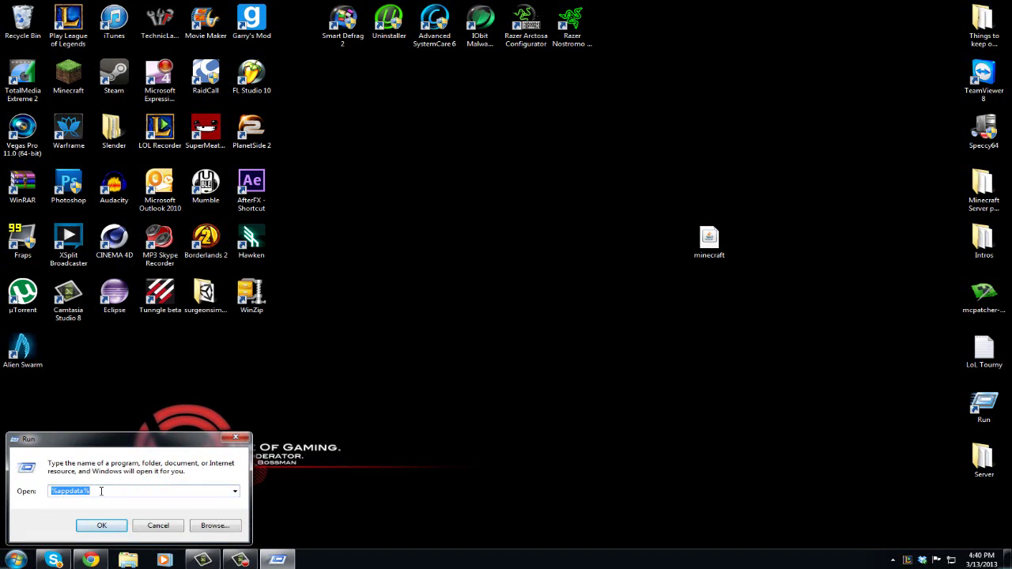
pyautogui.moveTo(102, 491); pyautogui.dragTo(64, 491)
pyautogui.click(118, 495)
pyautogui.click(108, 526)
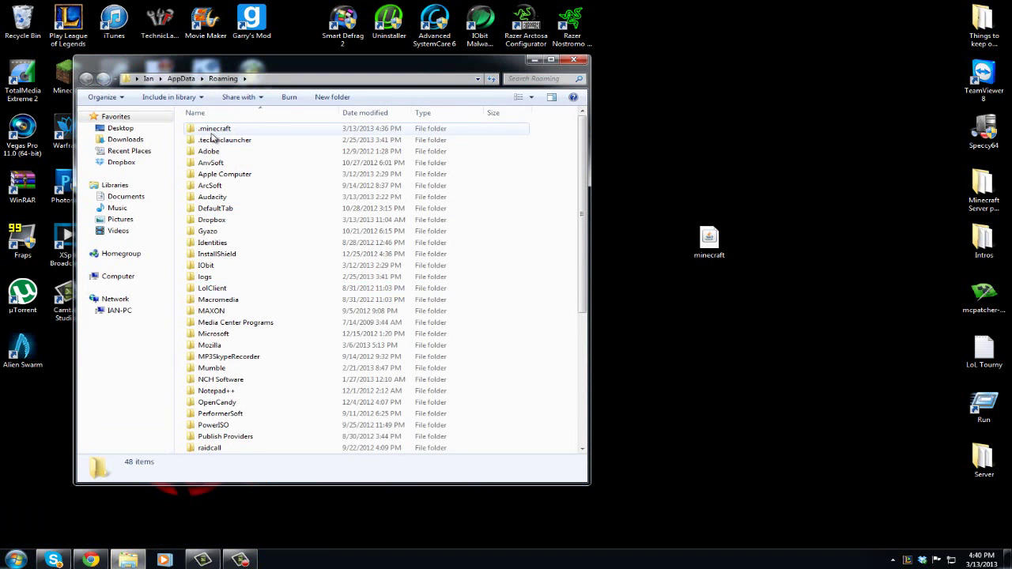
# Move the desktop minecraft jar into the bin folder of .minecraft, replacing the existing file, and close the folder.
pyautogui.doubleClick(198, 131)
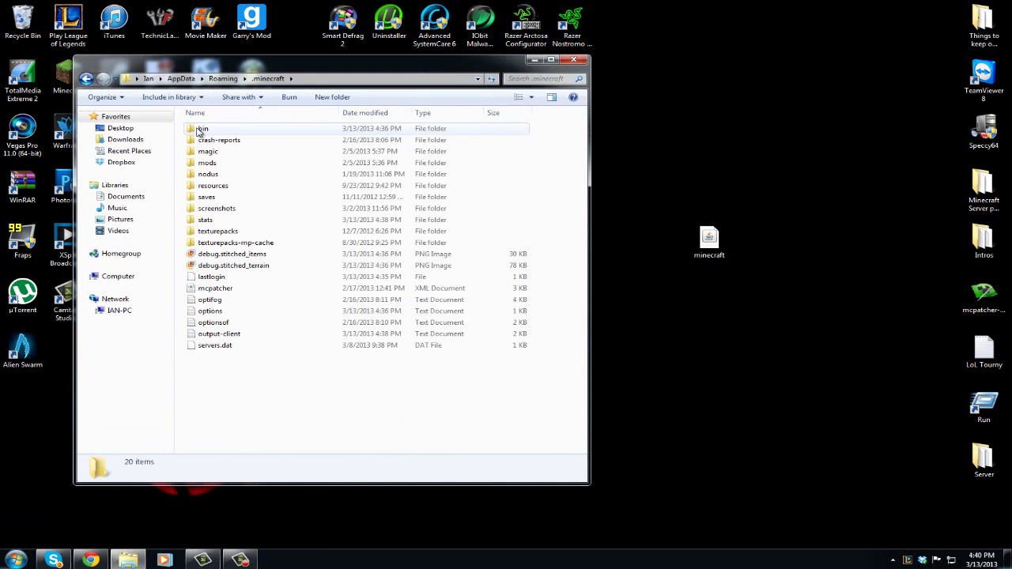
pyautogui.doubleClick(202, 130)
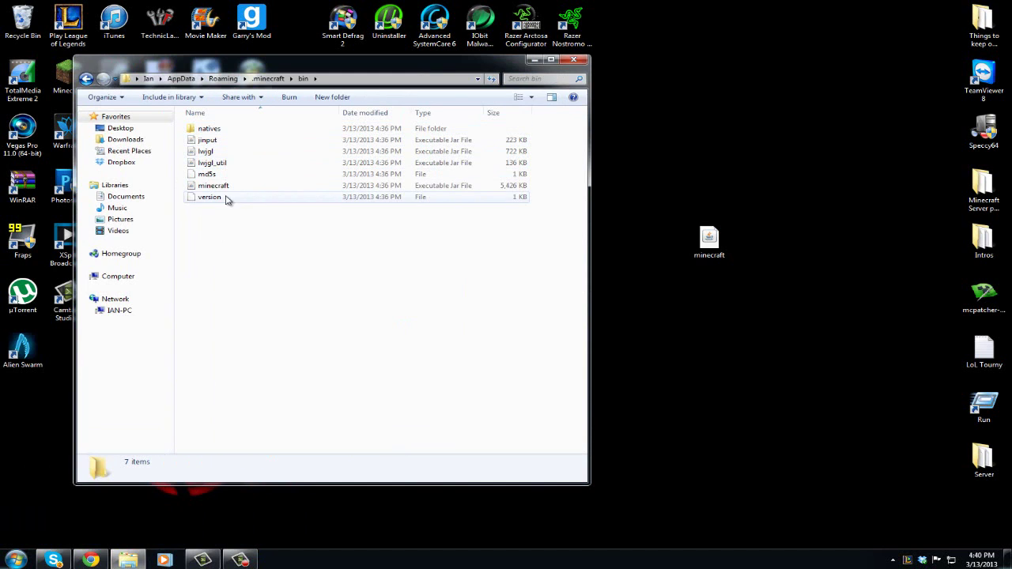
pyautogui.moveTo(710, 252); pyautogui.dragTo(344, 252)
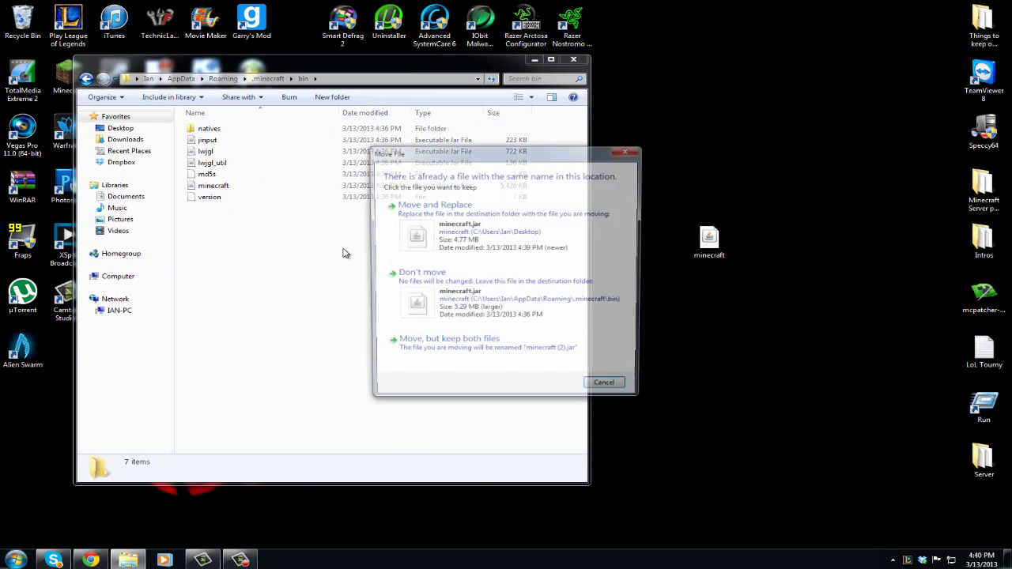
pyautogui.click(464, 221)
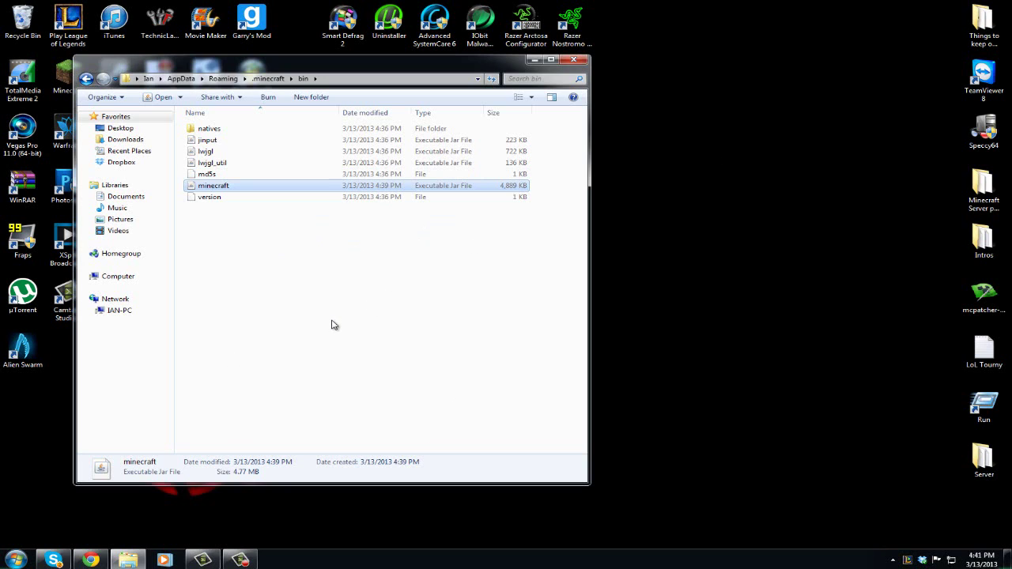
pyautogui.click(574, 61)
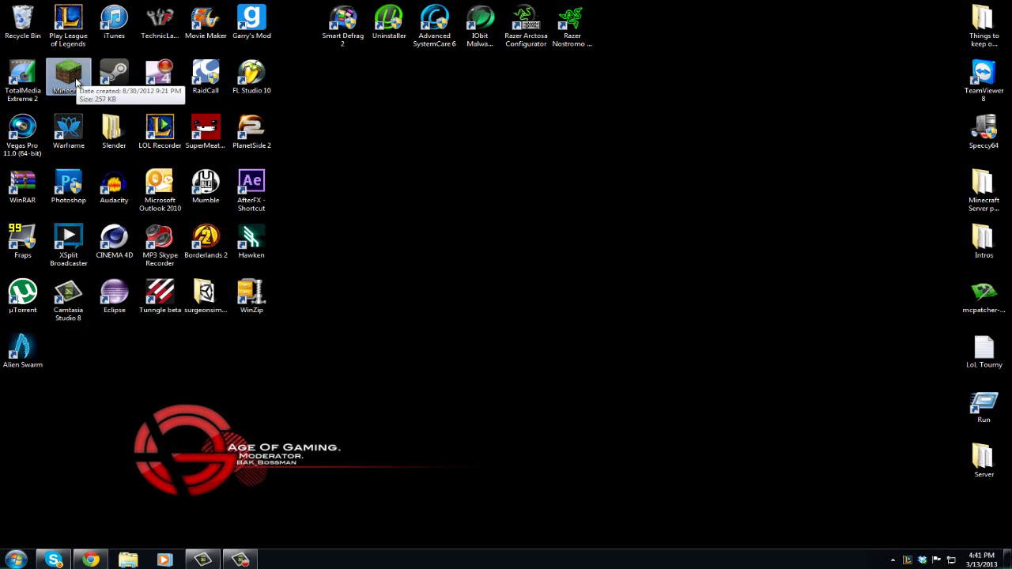
# Launch Minecraft from the desktop, log in with the saved account, check the version on the maximized title screen, and close the game.
pyautogui.click(77, 89)
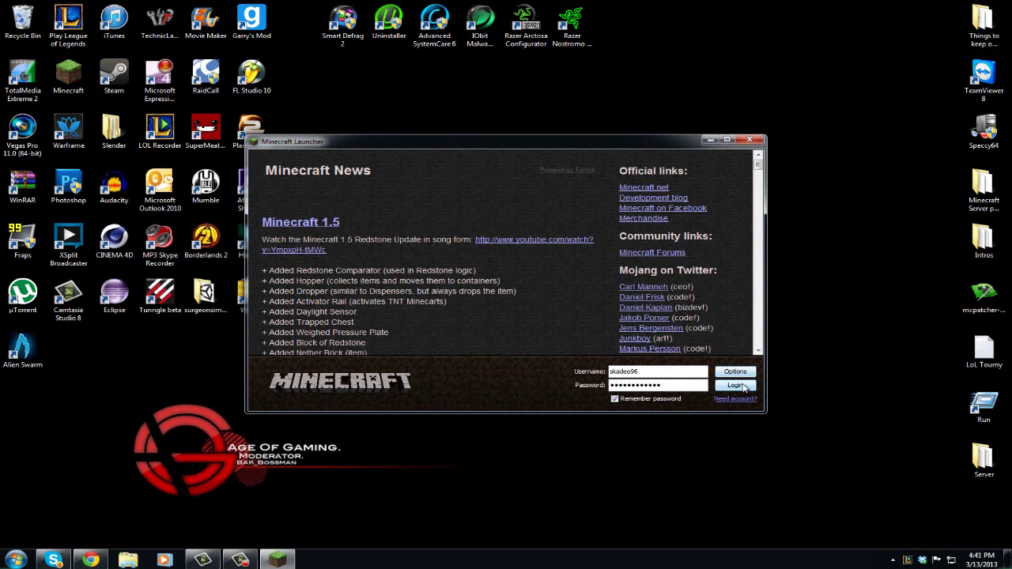
pyautogui.click(737, 385)
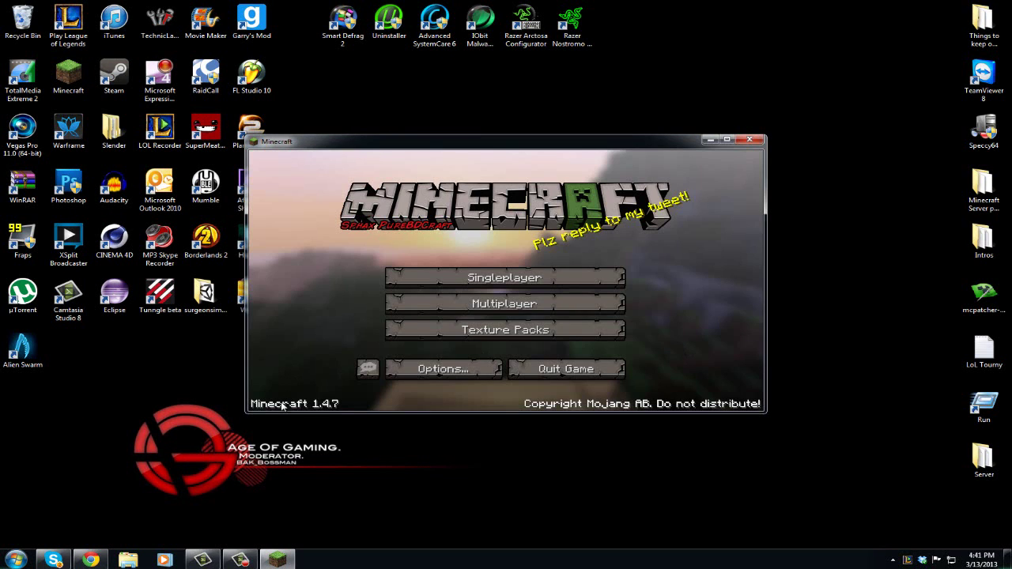
pyautogui.doubleClick(683, 142)
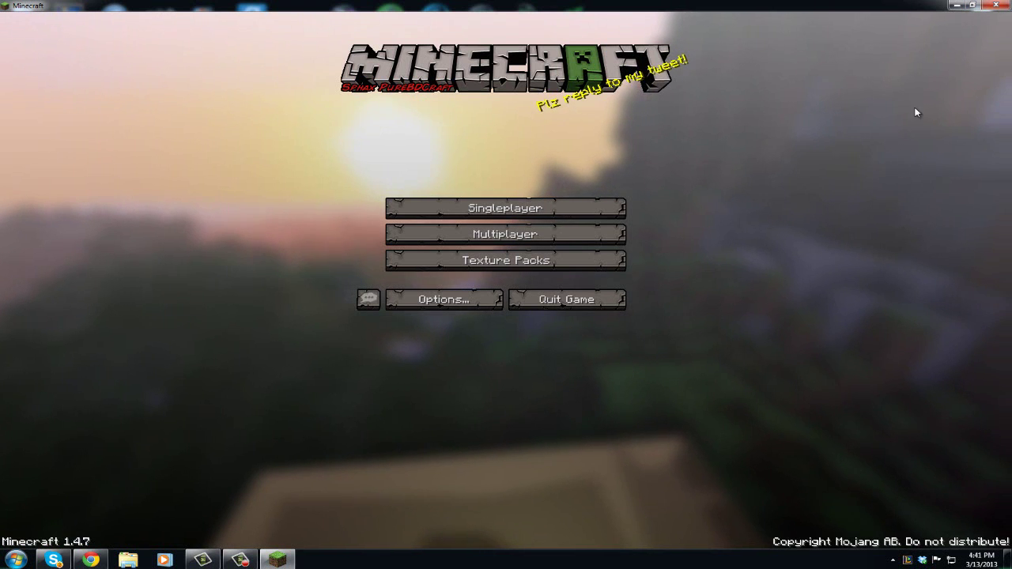
pyautogui.click(996, 5)
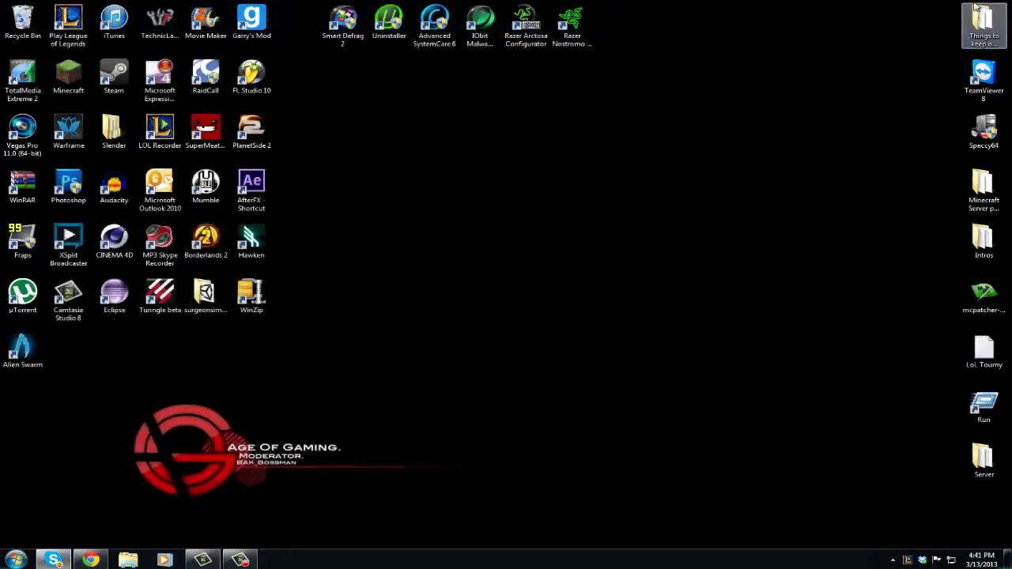
# Reopen the Minecraft launcher, enable a forced game update in its launcher options, and log in to start the update.
pyautogui.click(70, 71)
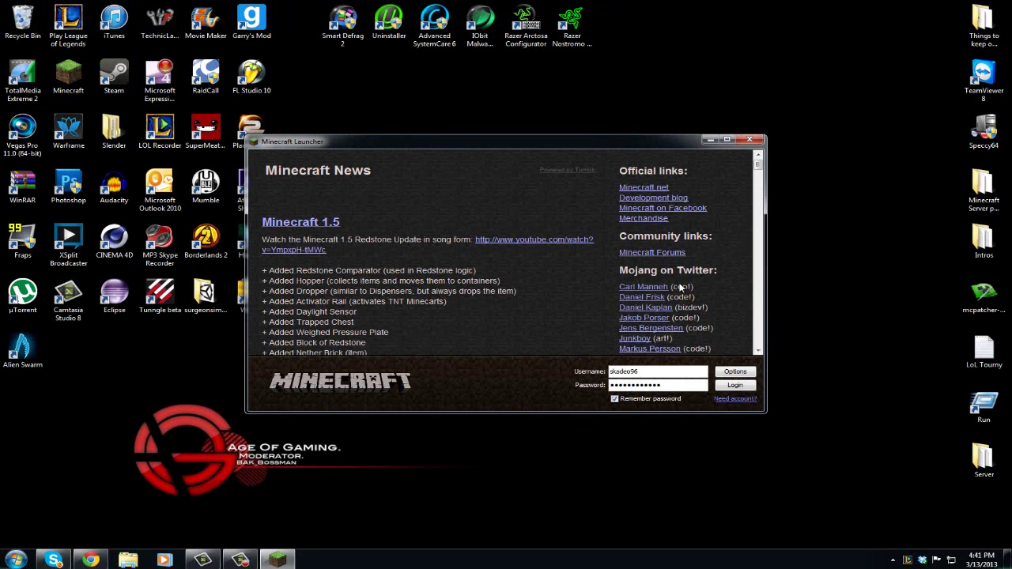
pyautogui.click(735, 371)
pyautogui.click(539, 272)
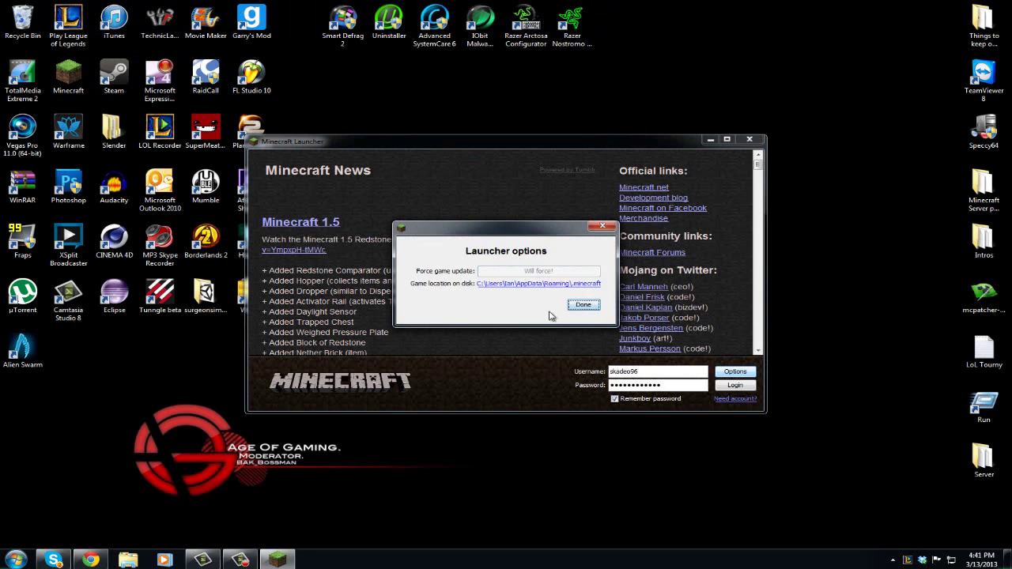
pyautogui.click(578, 309)
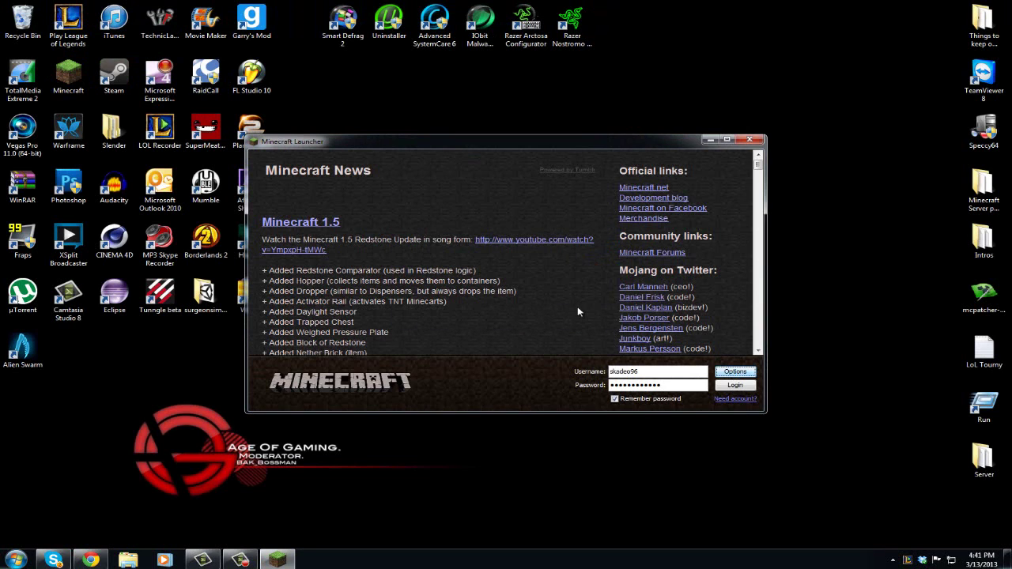
pyautogui.click(728, 385)
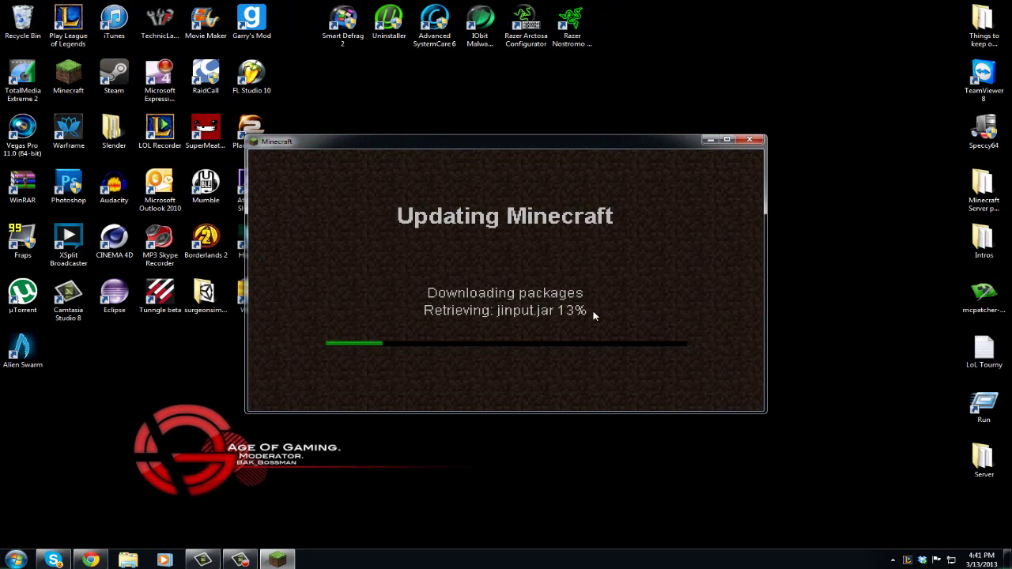